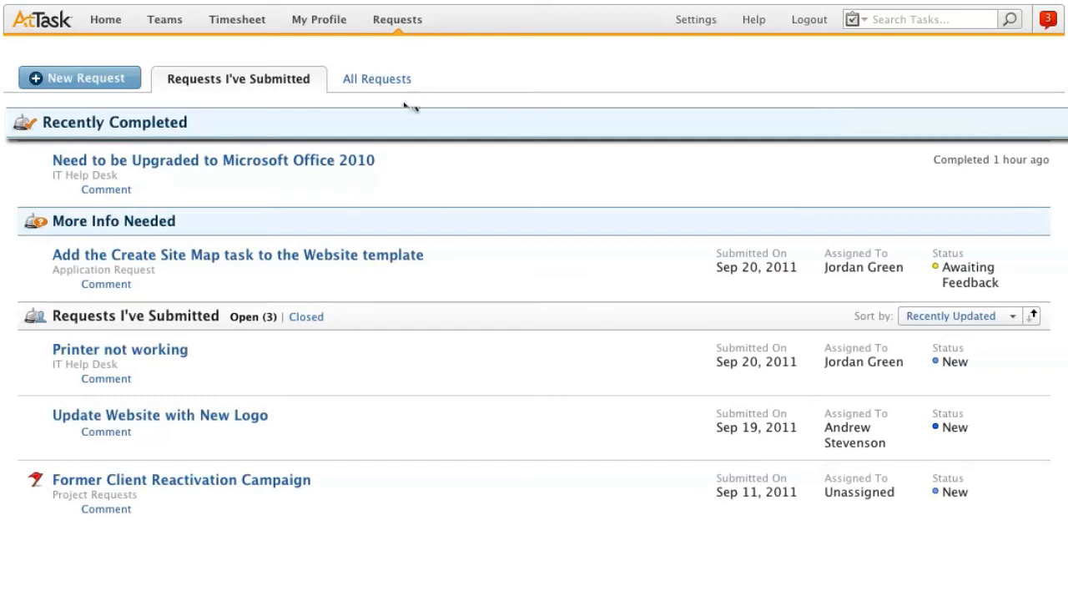
Step: Open the completed Microsoft Office 2010 upgrade request, examine its available status options, and return to the submitted requests
left_click(372, 162)
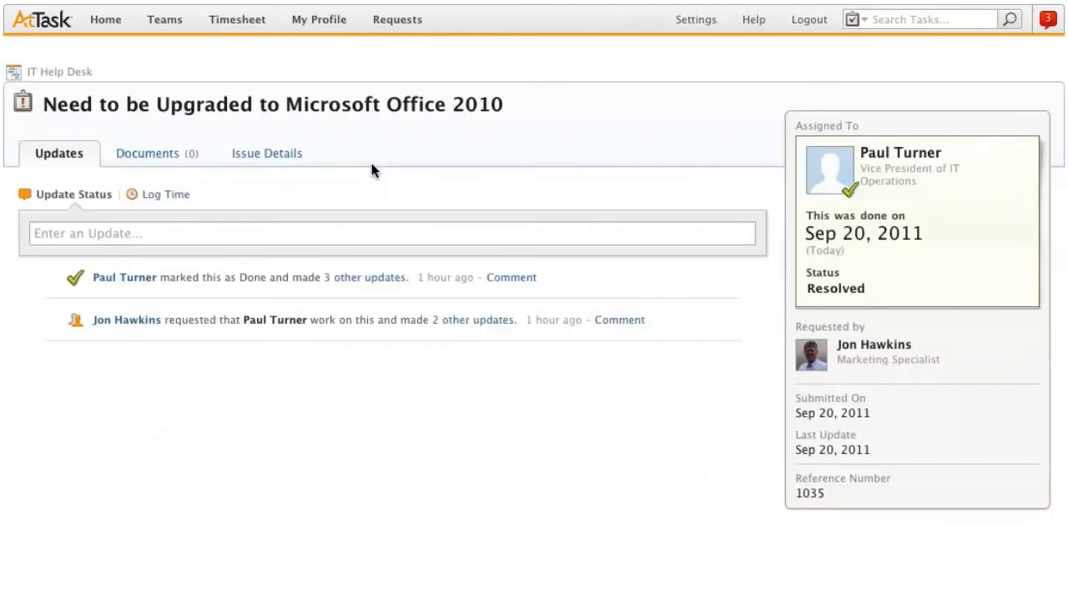
left_click(861, 292)
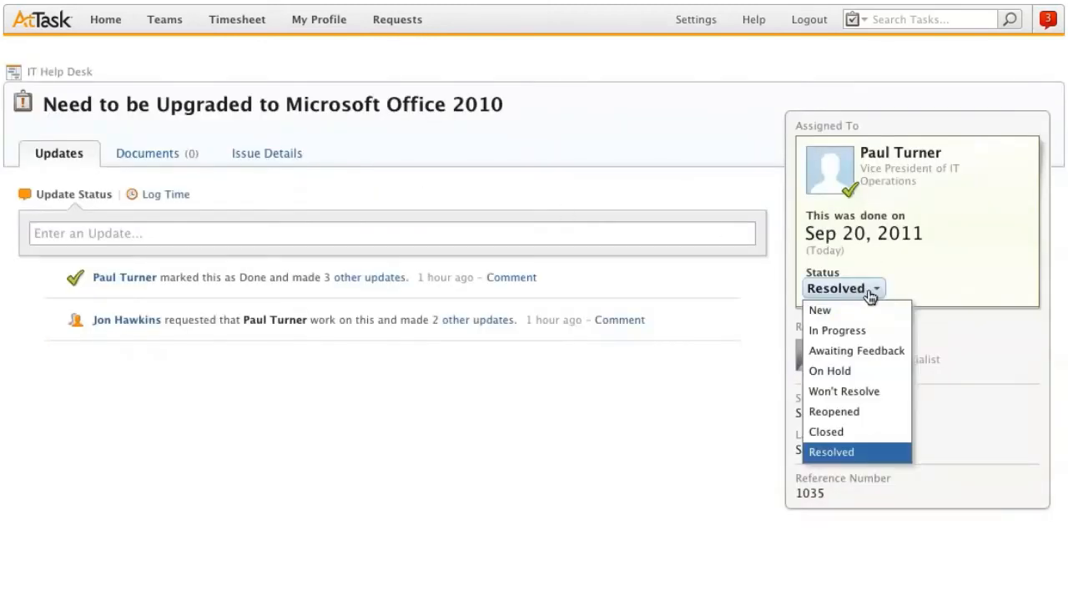
left_click(864, 292)
left_click(409, 25)
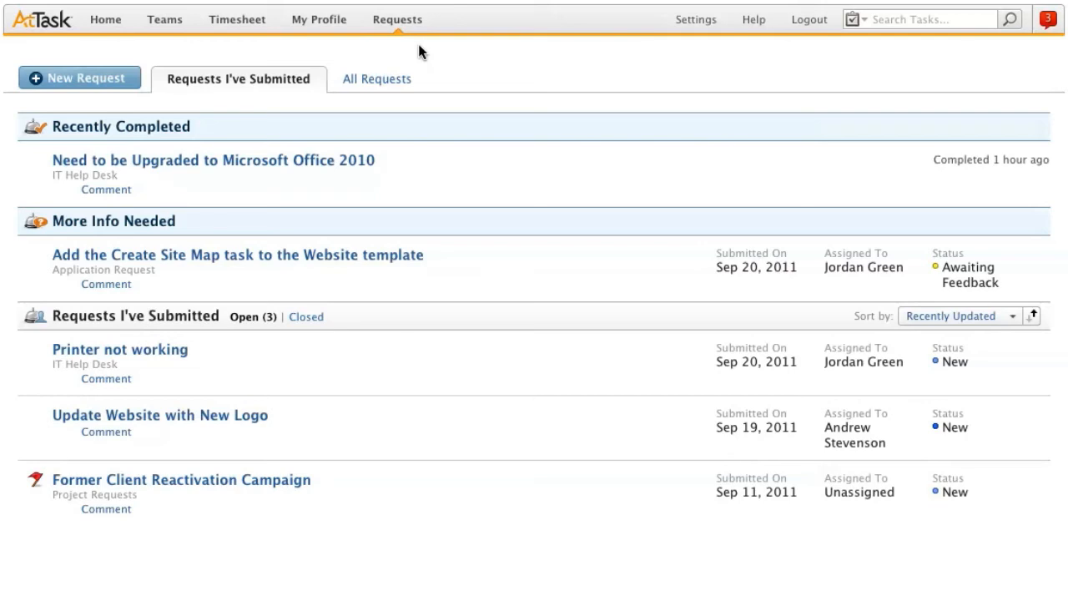
Step: Start a new Person to Person Work Request with the task name "Update Inventory"
left_click(120, 82)
left_click(265, 132)
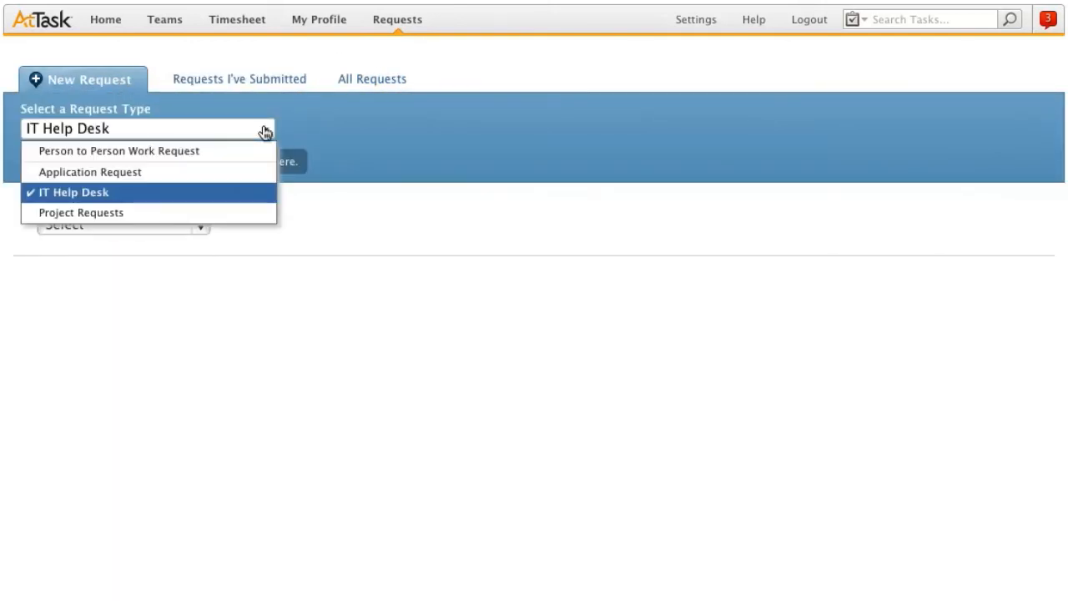
left_click(231, 151)
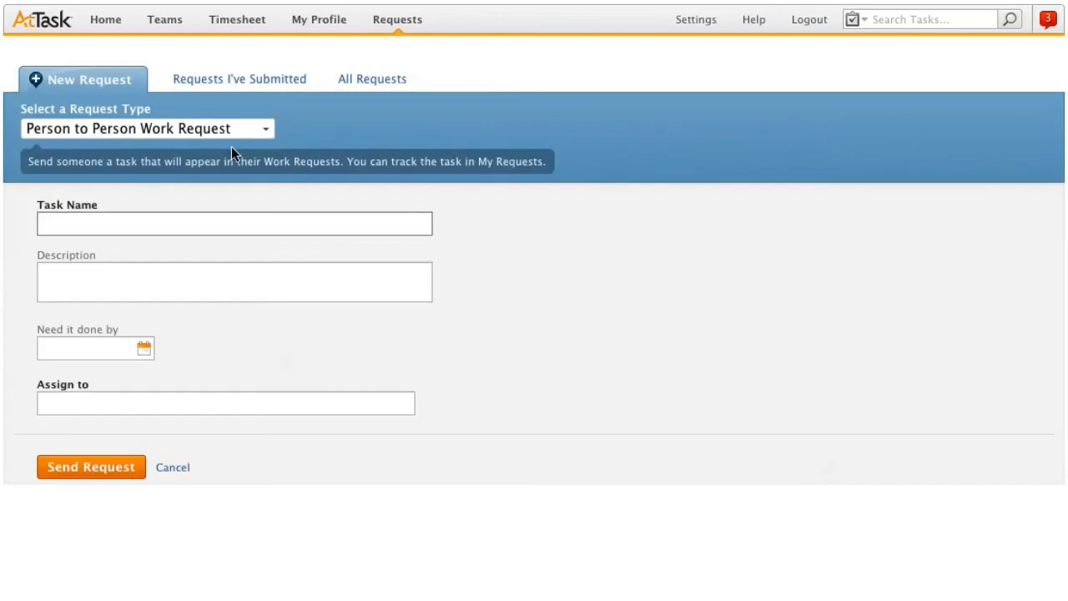
type("Update Inventory")
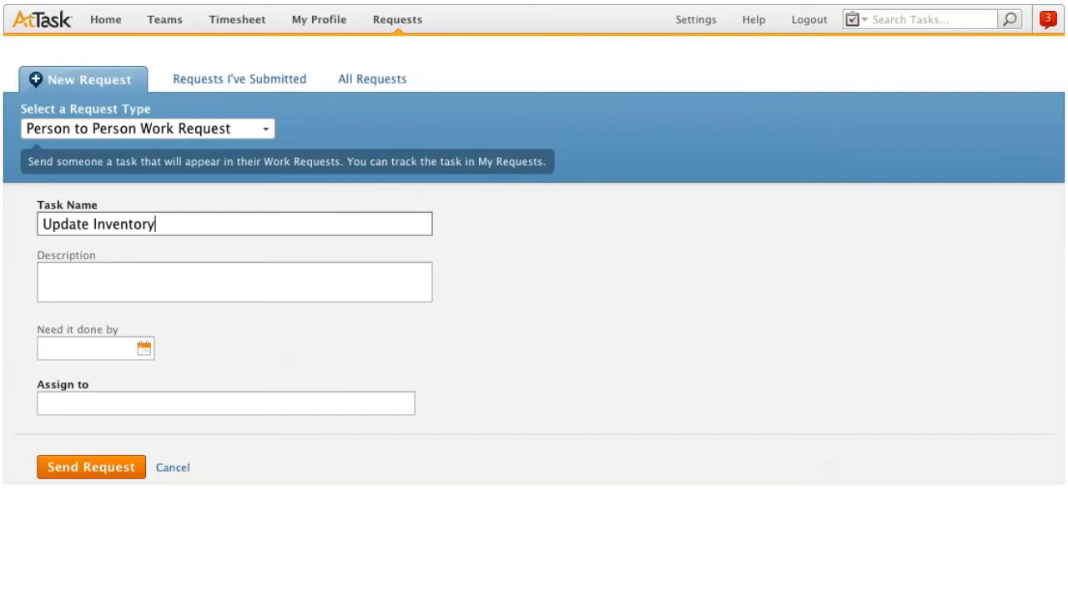
Step: Set the needed-by date to Sep 22, 2011, assign the Update Inventory task to a coworker, and send the request
left_click(144, 347)
left_click(141, 403)
left_click(135, 408)
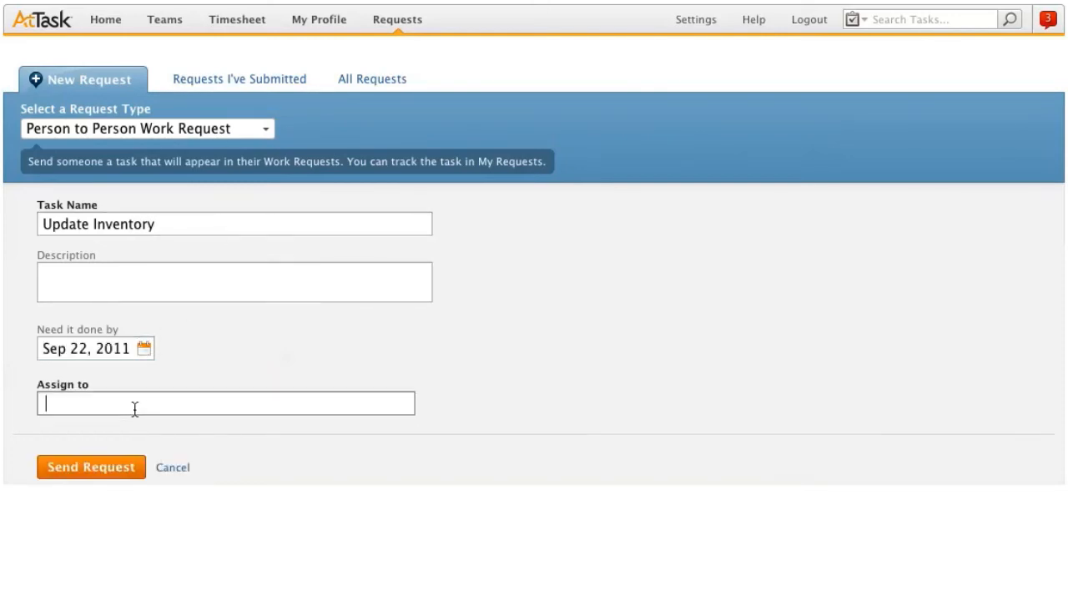
type("Kat")
key("Return")
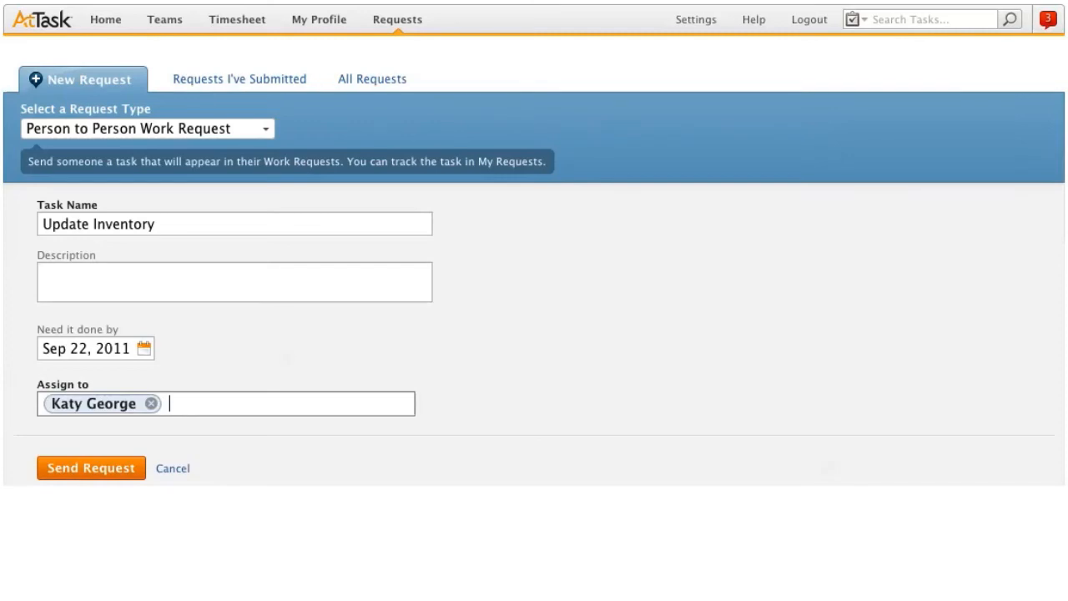
left_click(115, 467)
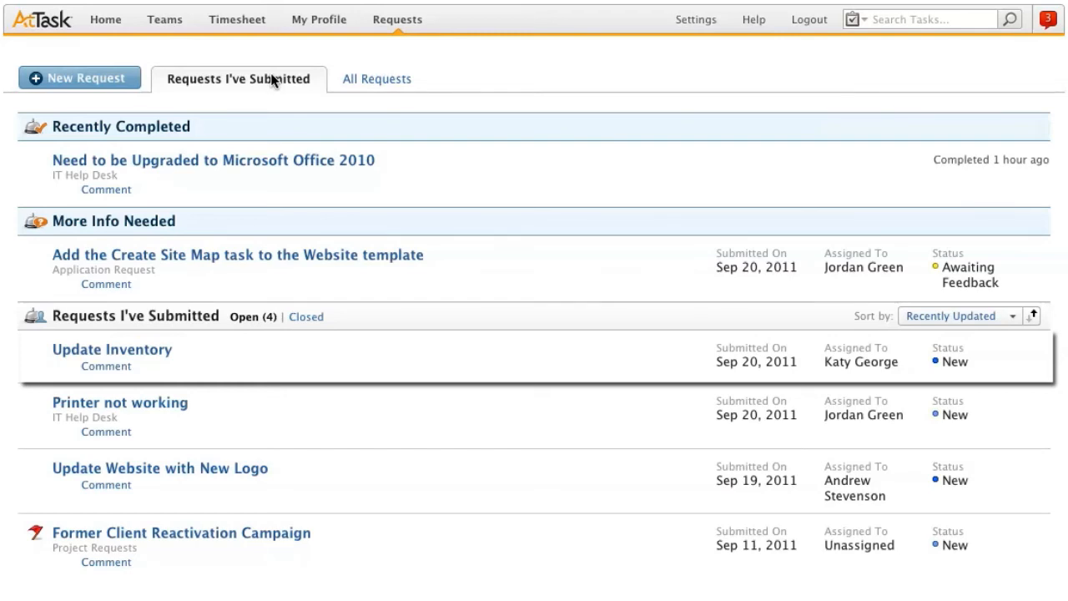
Step: Start a new IT Help Desk request with the Hardware Ticket topic and name it "Broken Monitor"
left_click(113, 77)
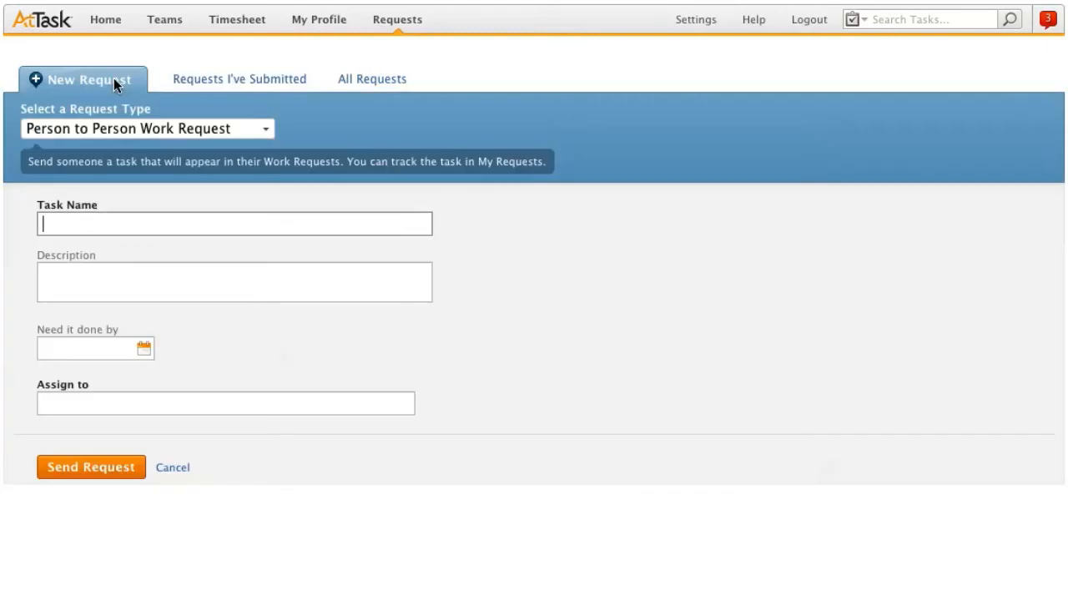
left_click(269, 136)
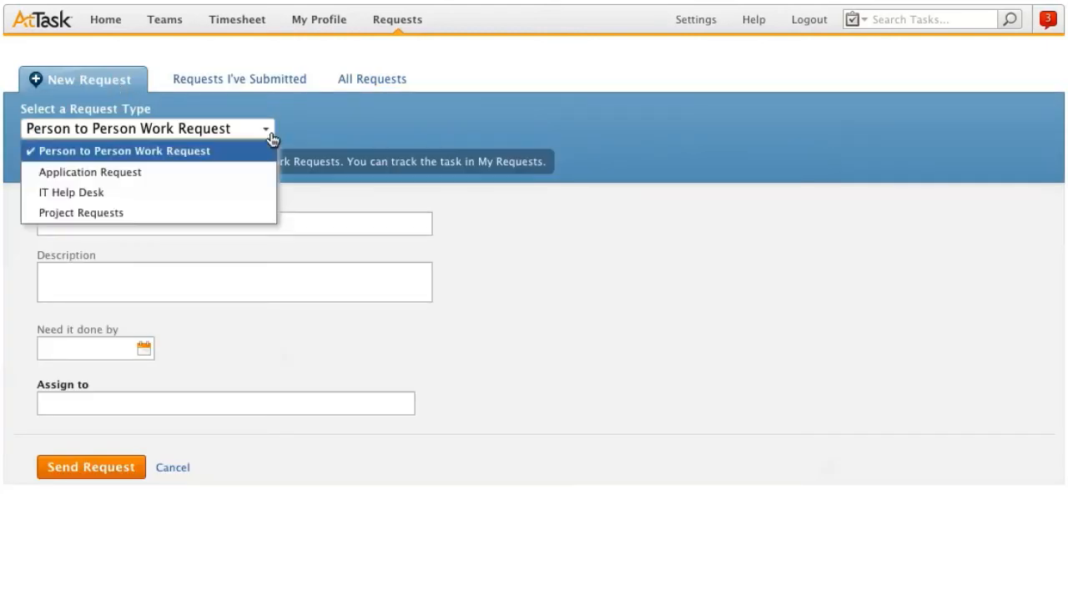
left_click(251, 194)
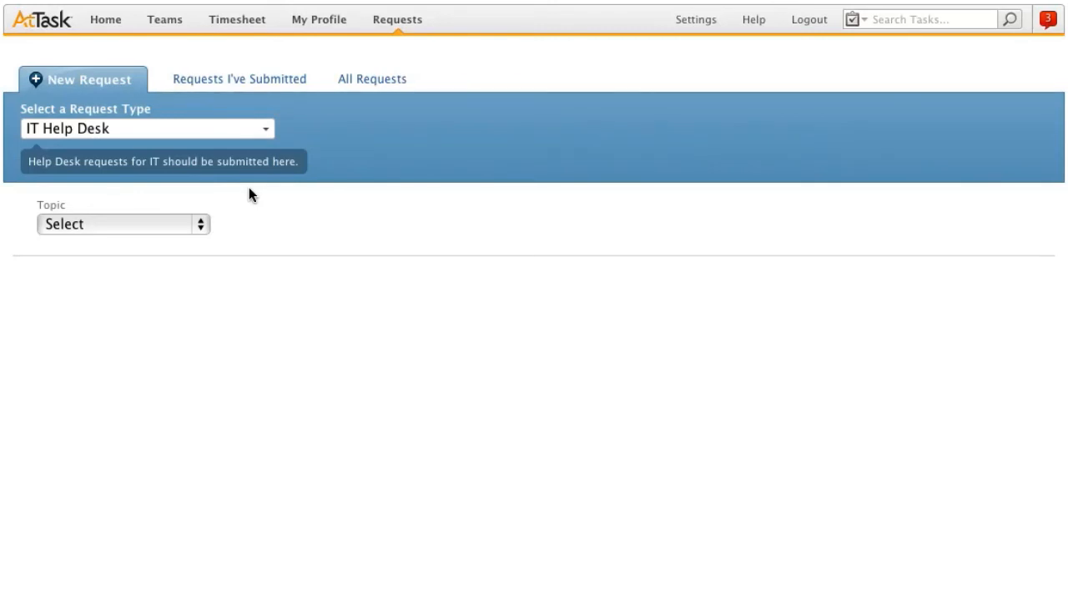
left_click(199, 226)
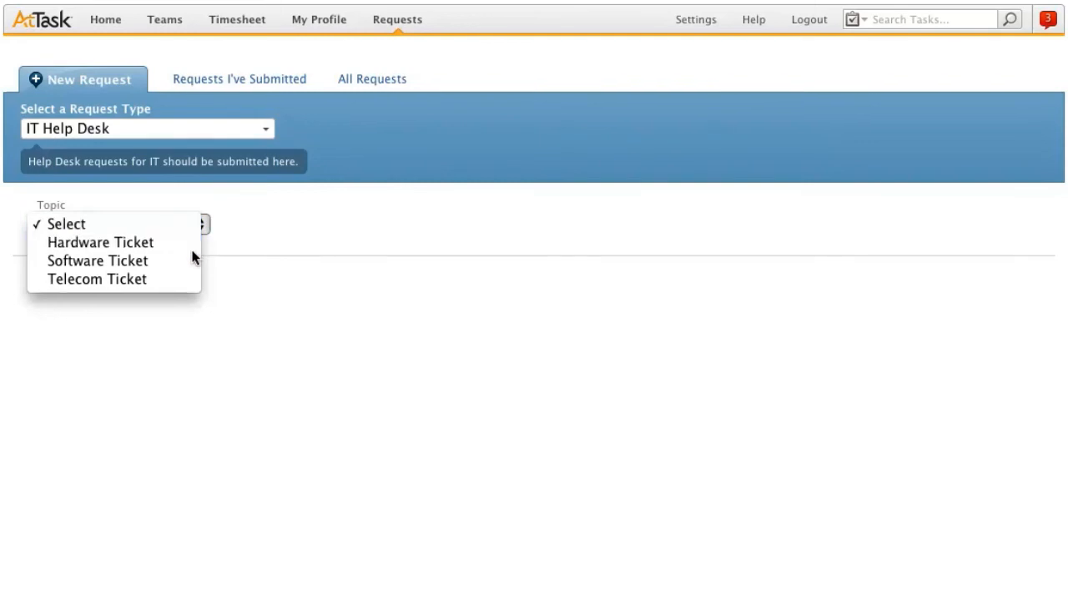
left_click(191, 245)
left_click(193, 296)
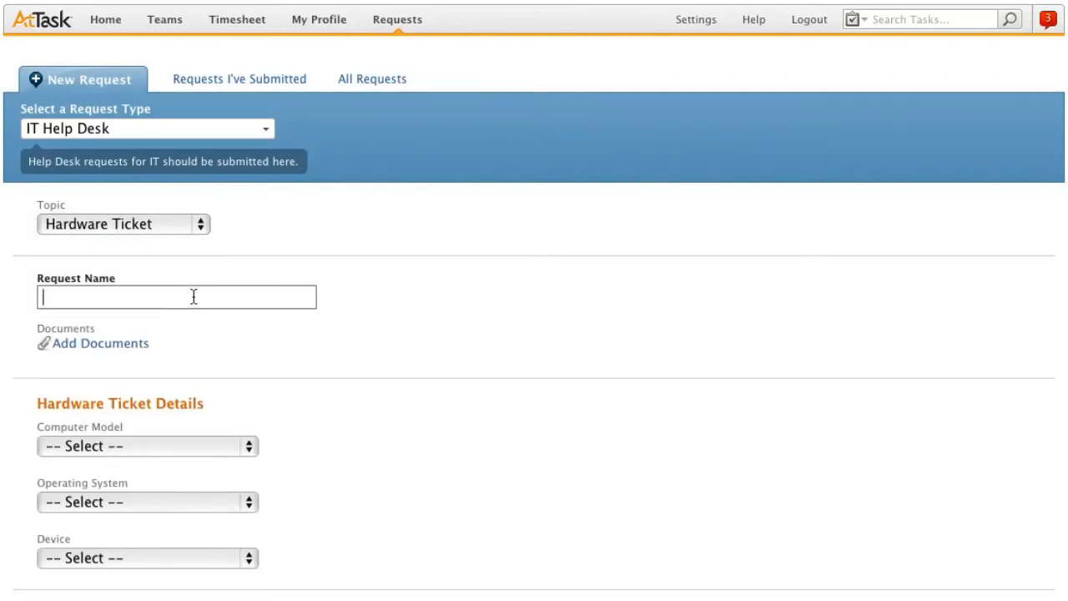
type("Broken Monitor")
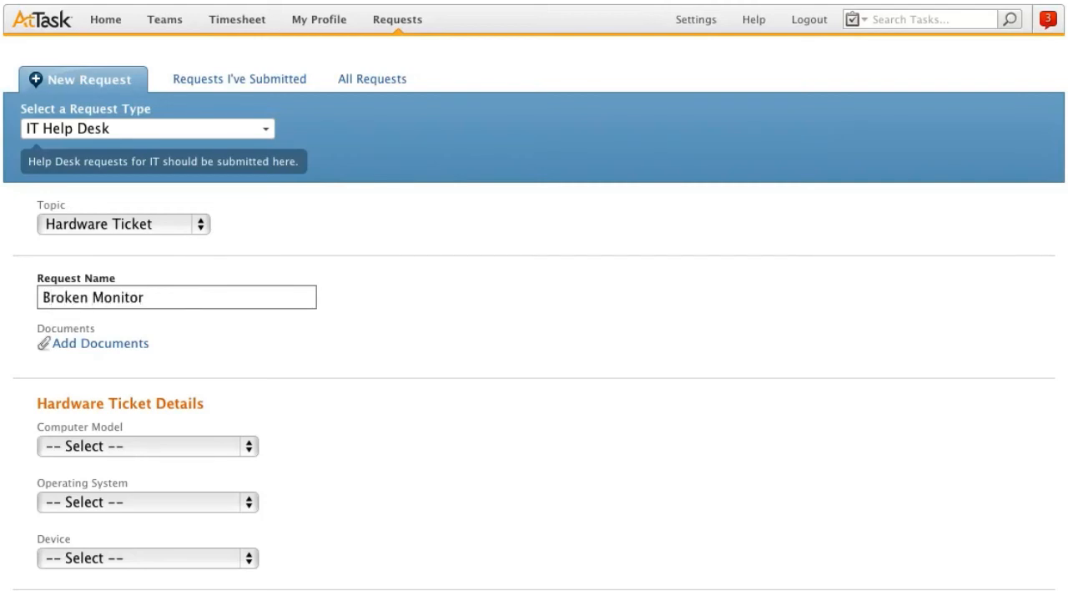
Step: Set the device to Monitor, enter the problem description "My monitor is not working properly.", and submit the help desk request
scroll(262, 184, "down", 5)
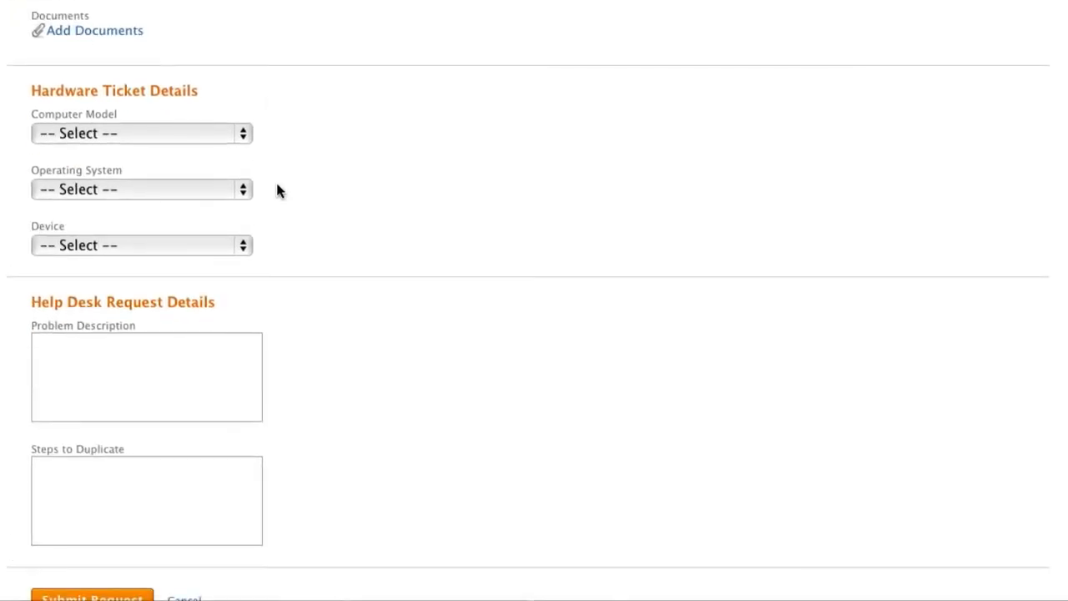
left_click(245, 246)
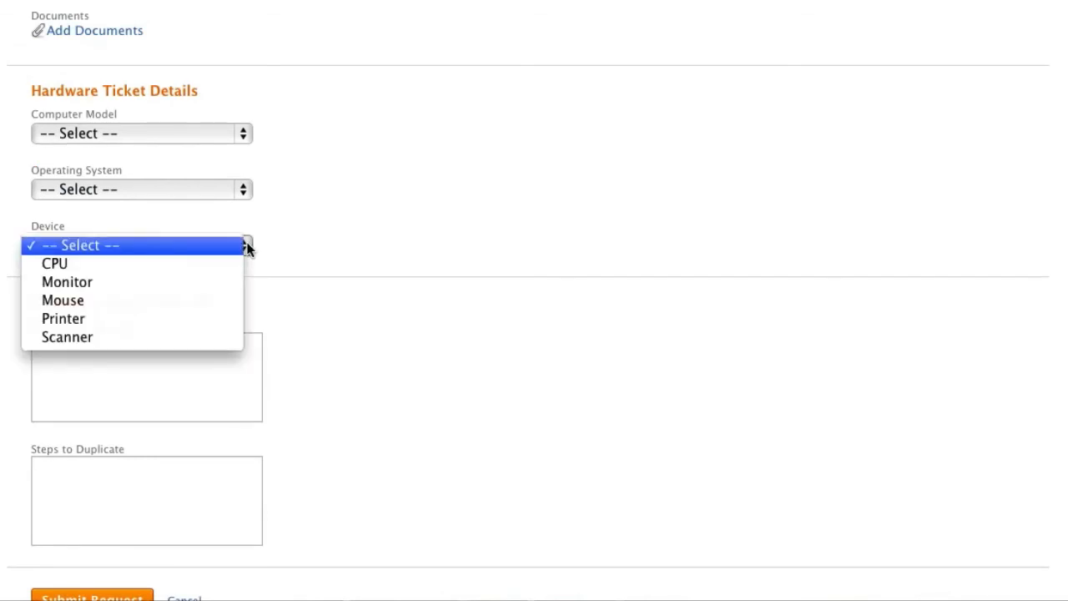
left_click(232, 282)
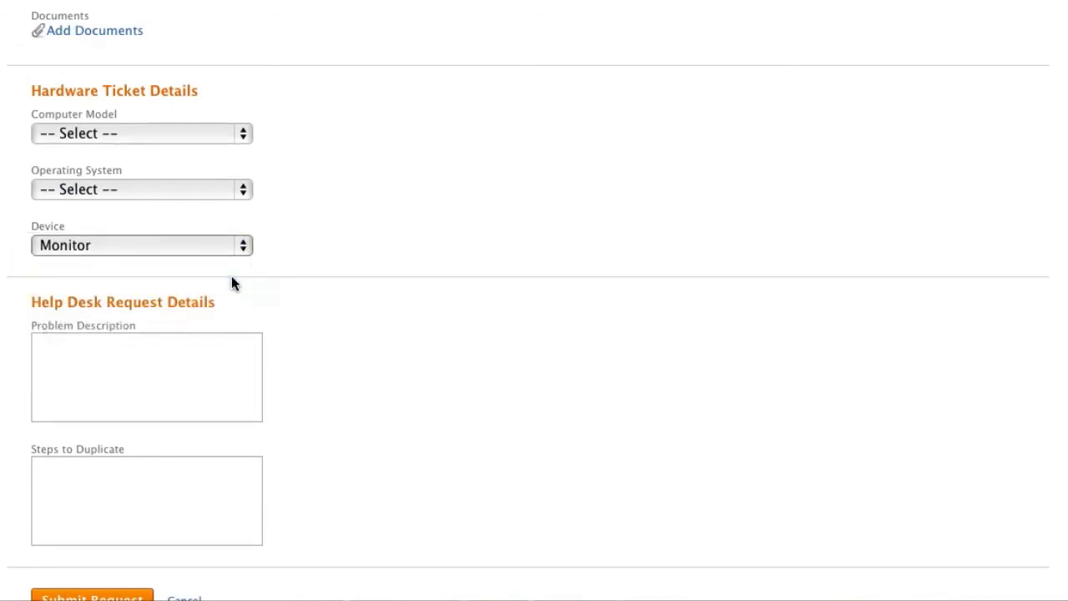
left_click(225, 380)
type("My monitor is not working properly.")
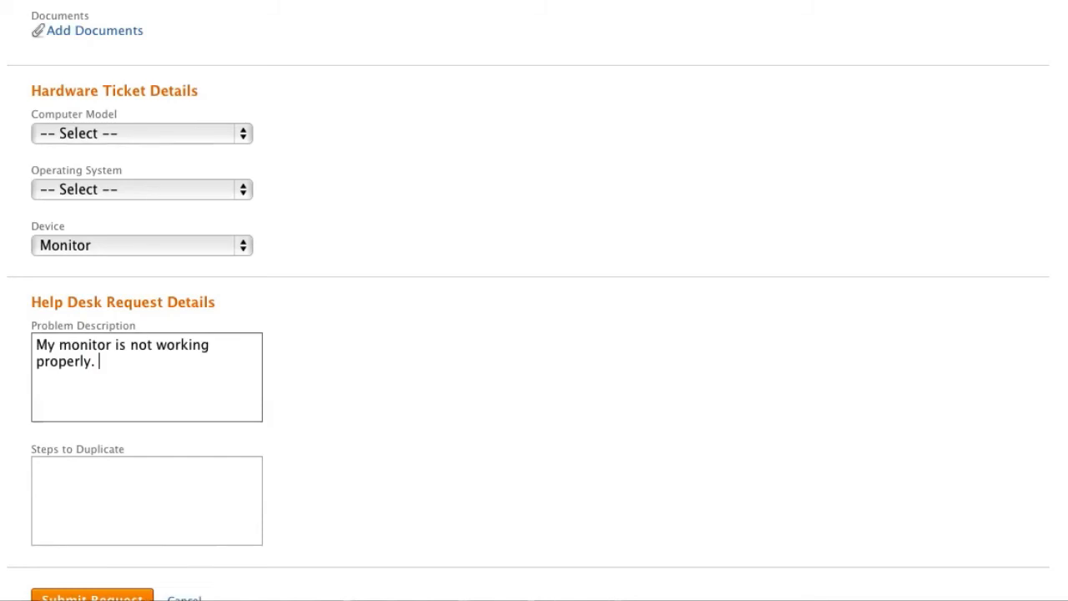
scroll(225, 380, "down", 1)
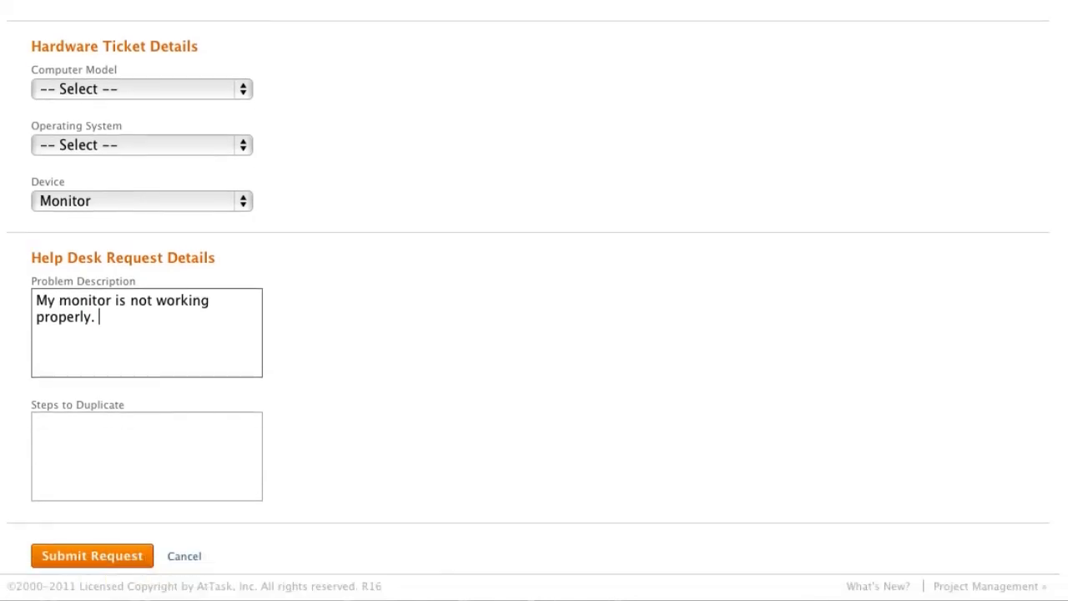
left_click(146, 559)
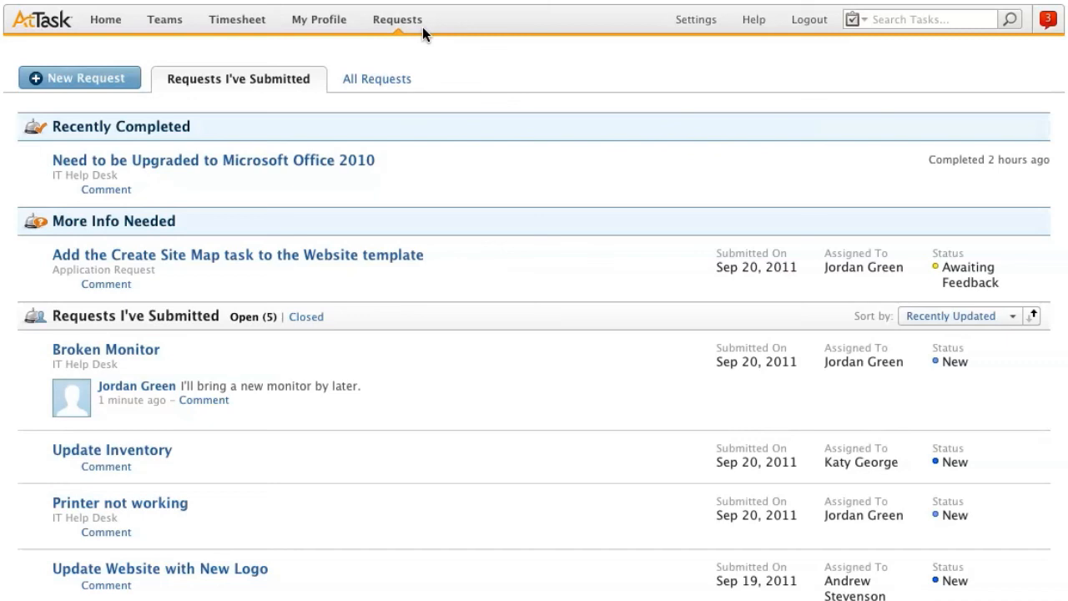
Step: Open the Broken Monitor request and review its issue details, updates and documents
left_click(156, 360)
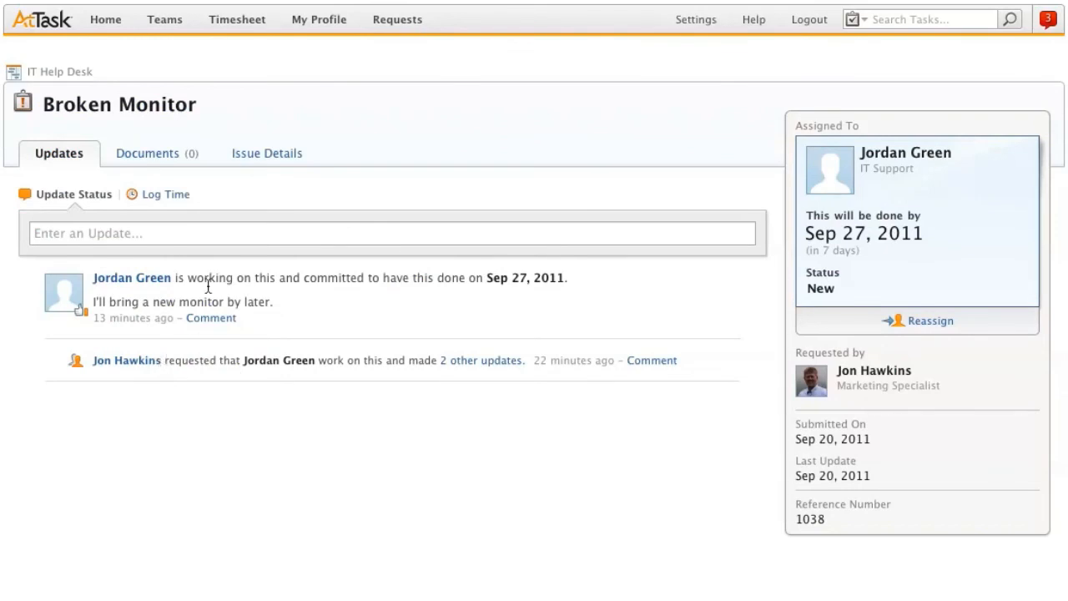
left_click(290, 158)
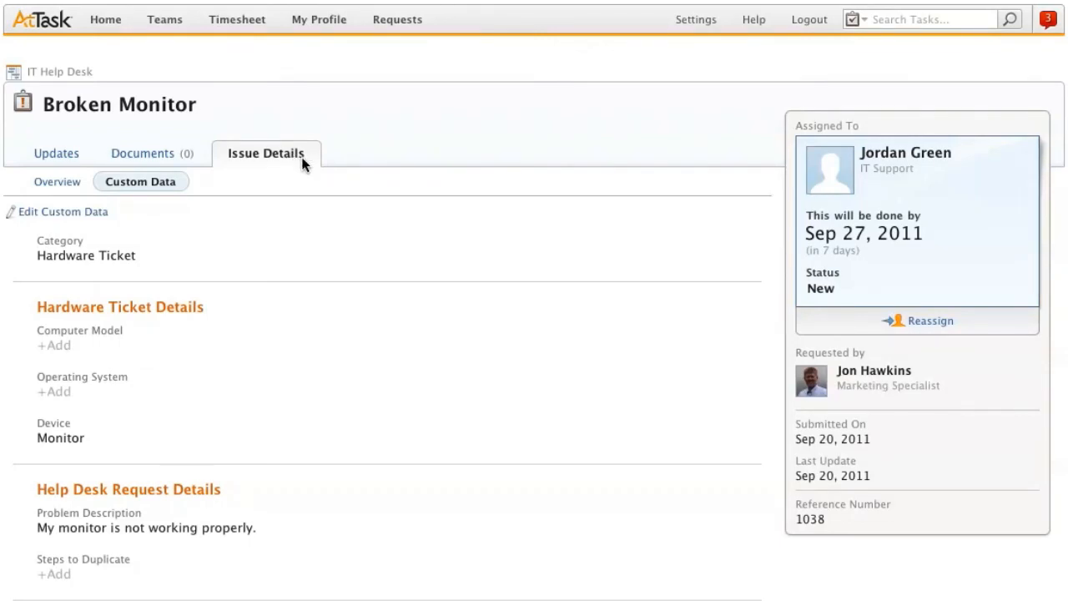
left_click(71, 161)
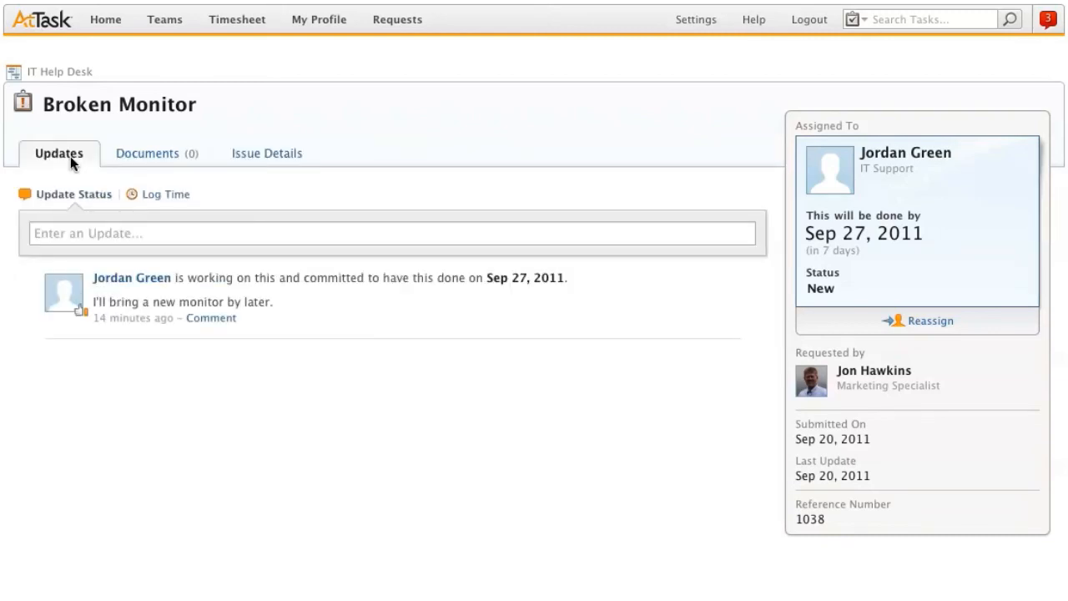
left_click(171, 156)
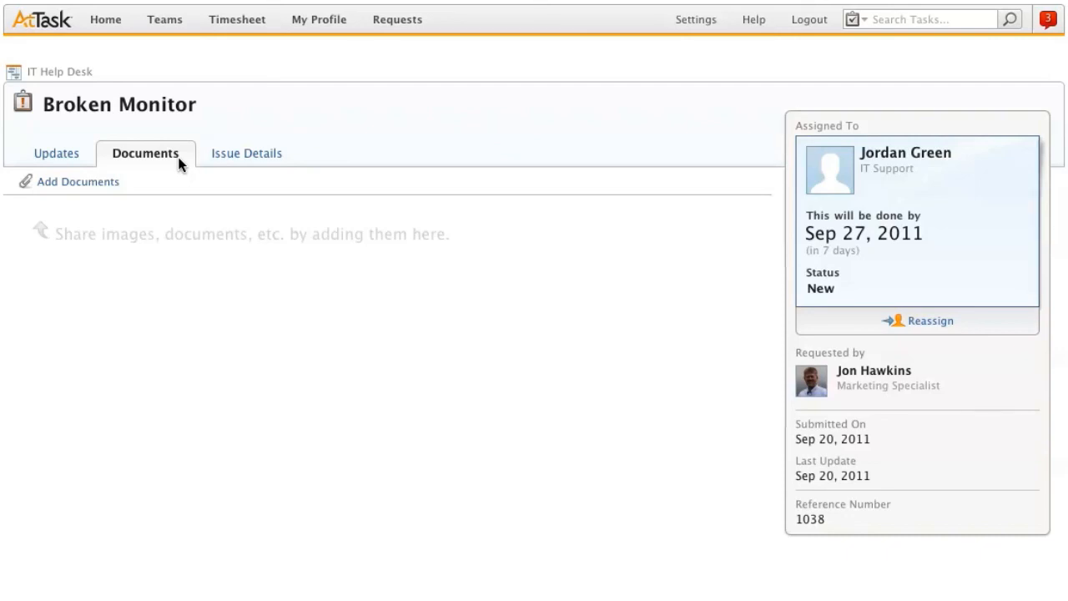
Step: Go to the list of all requests and open "Add the Create Site Map task to the Website template"
left_click(414, 26)
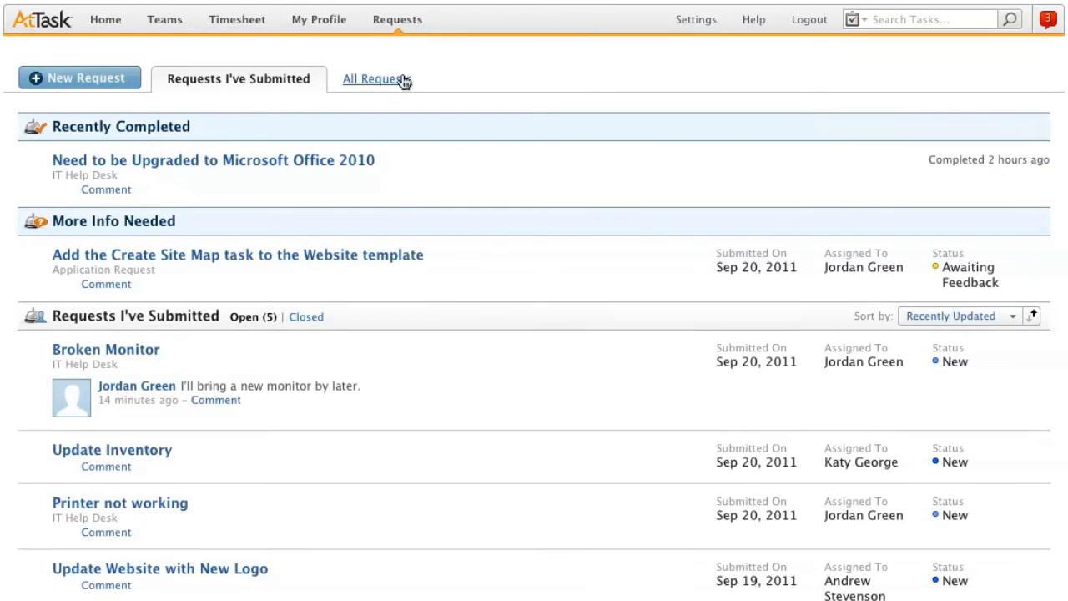
left_click(405, 81)
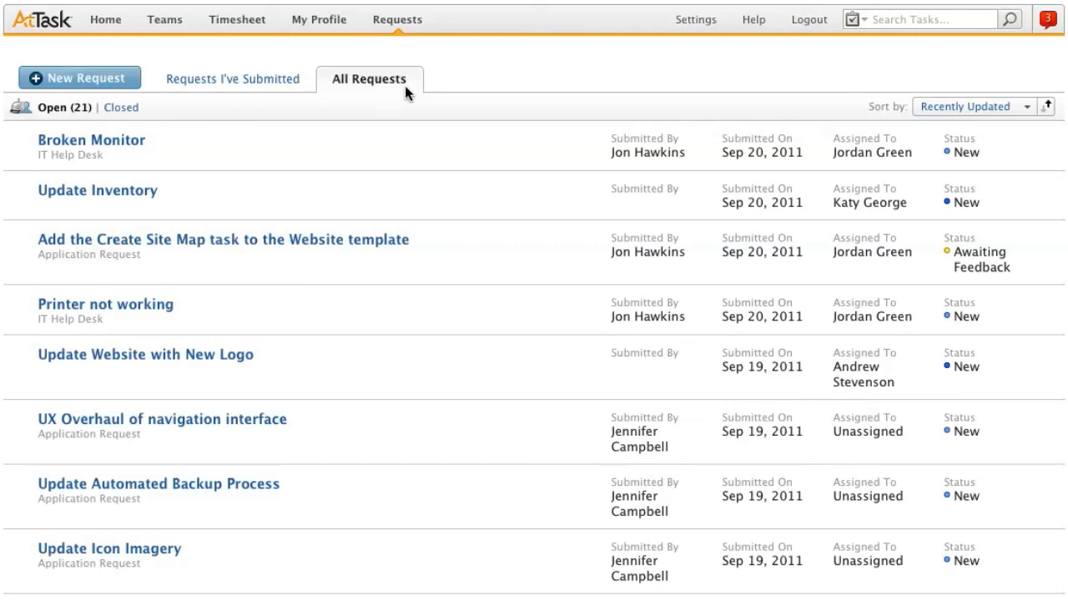
left_click(219, 241)
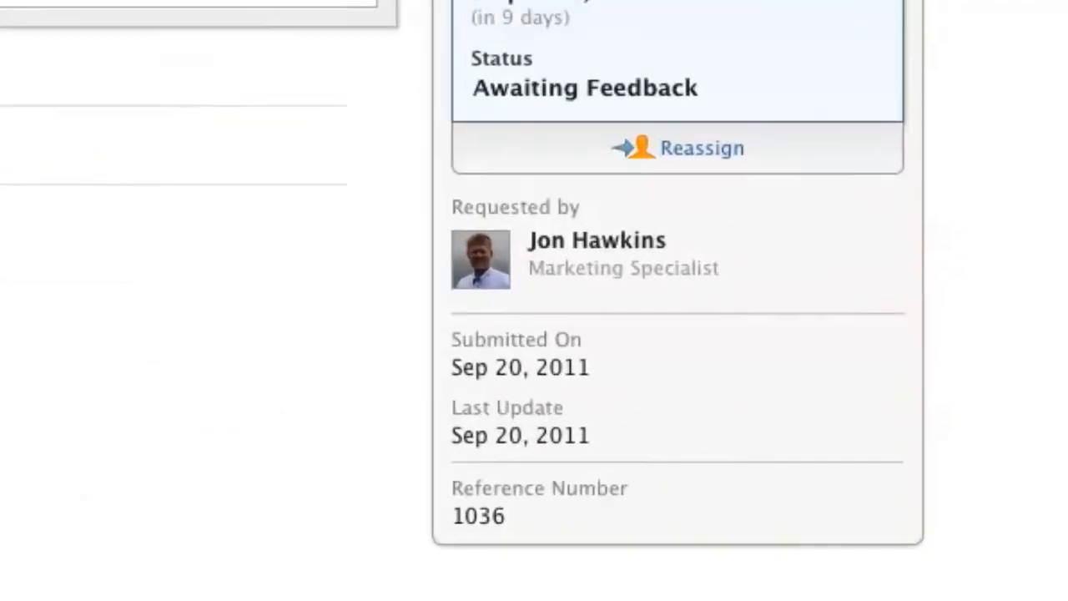